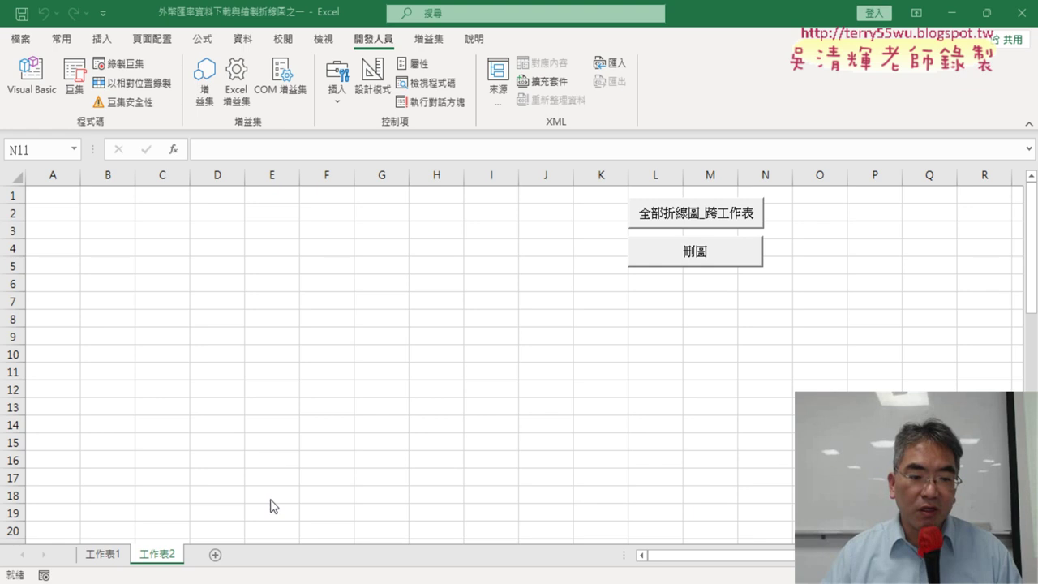
# Compare the rate data on 工作表1 with the empty 工作表2
pyautogui.click(108, 558)
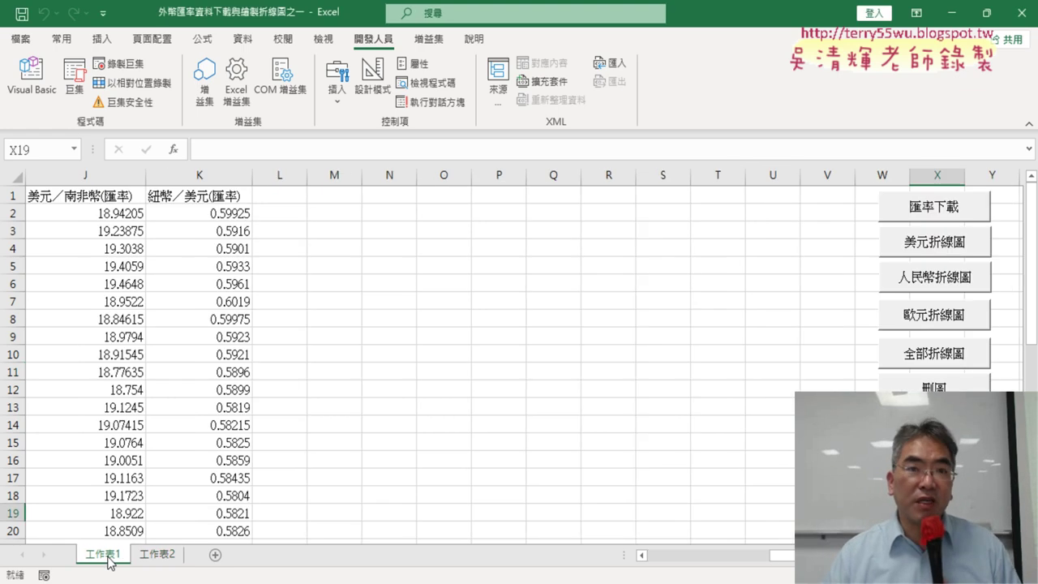
pyautogui.click(156, 558)
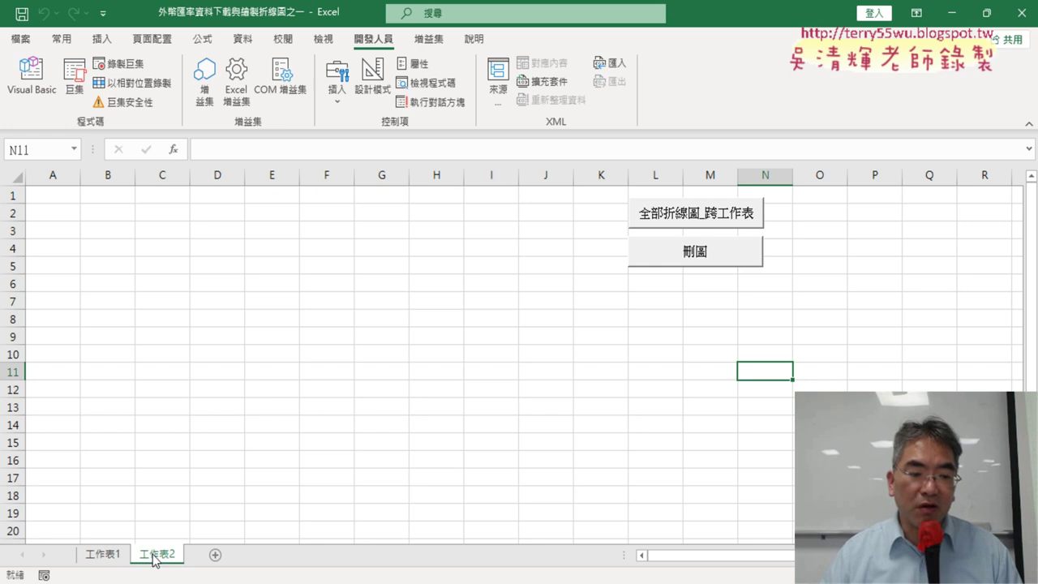
pyautogui.click(130, 562)
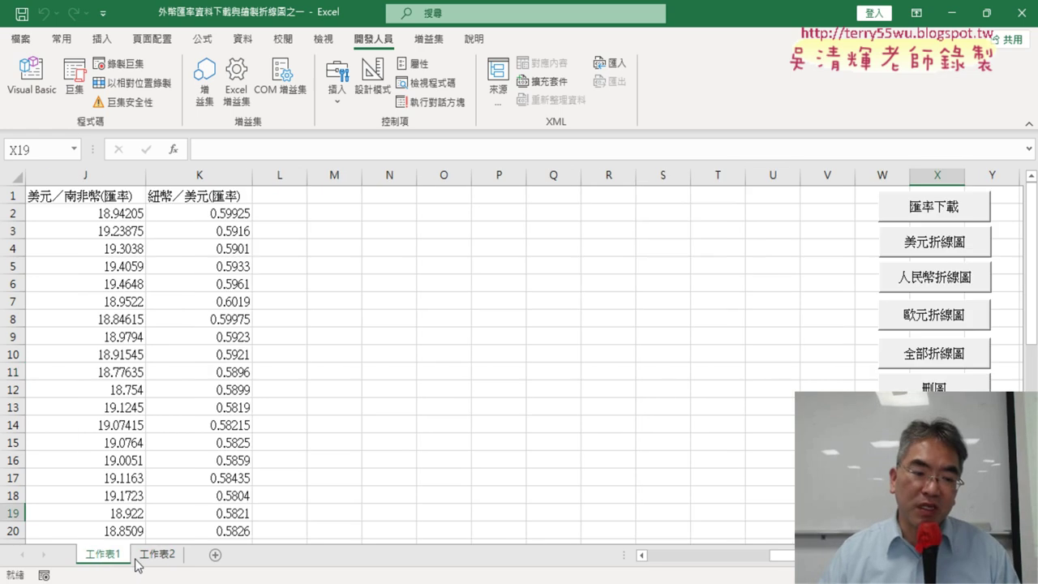
pyautogui.click(137, 560)
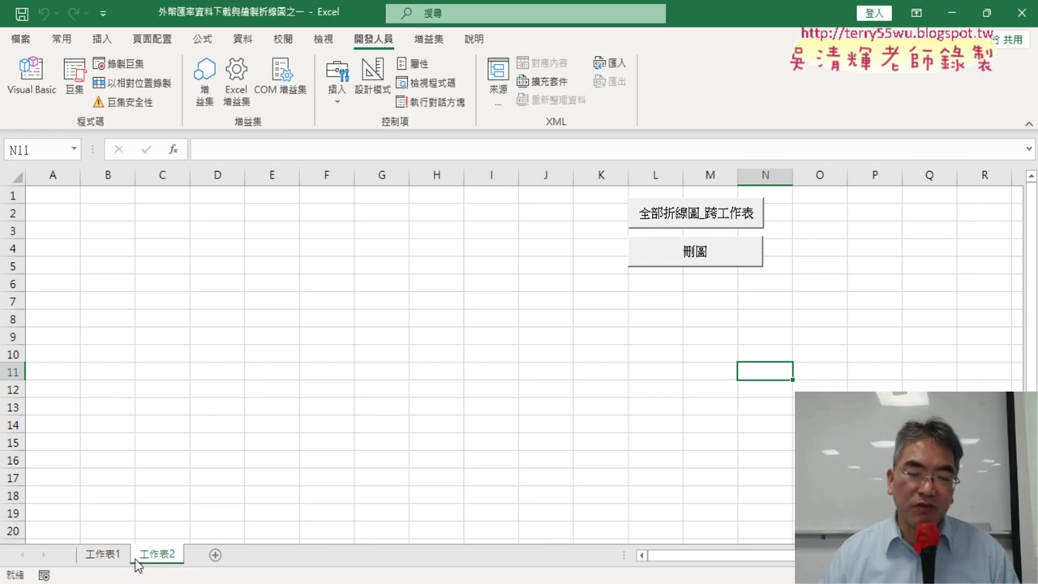
# Draw the four exchange-rate line charts with 全部折線圖_跨工作表, delete them with 刪圖, then redraw them
pyautogui.click(689, 223)
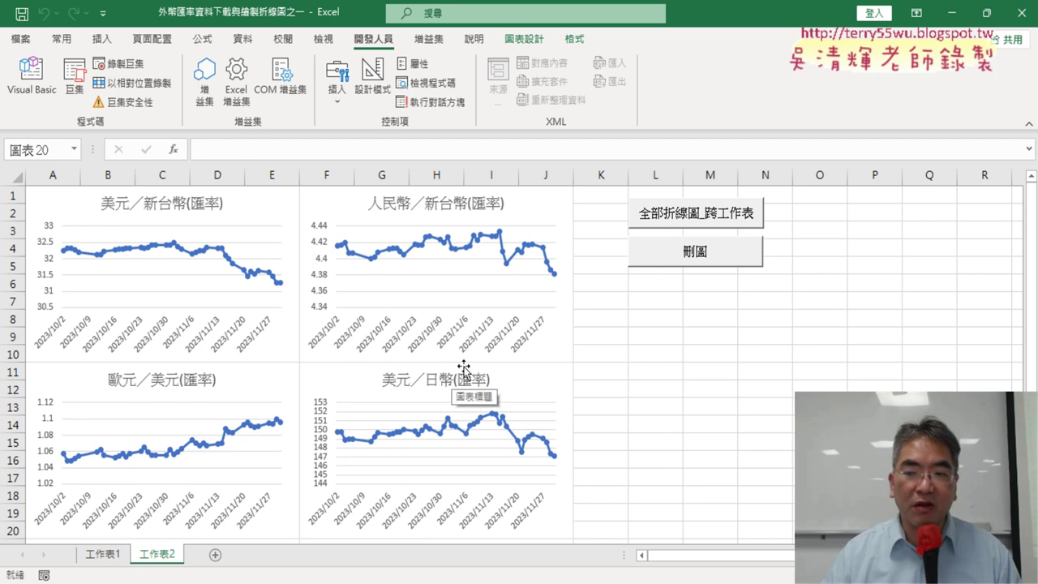
pyautogui.click(665, 258)
pyautogui.click(685, 219)
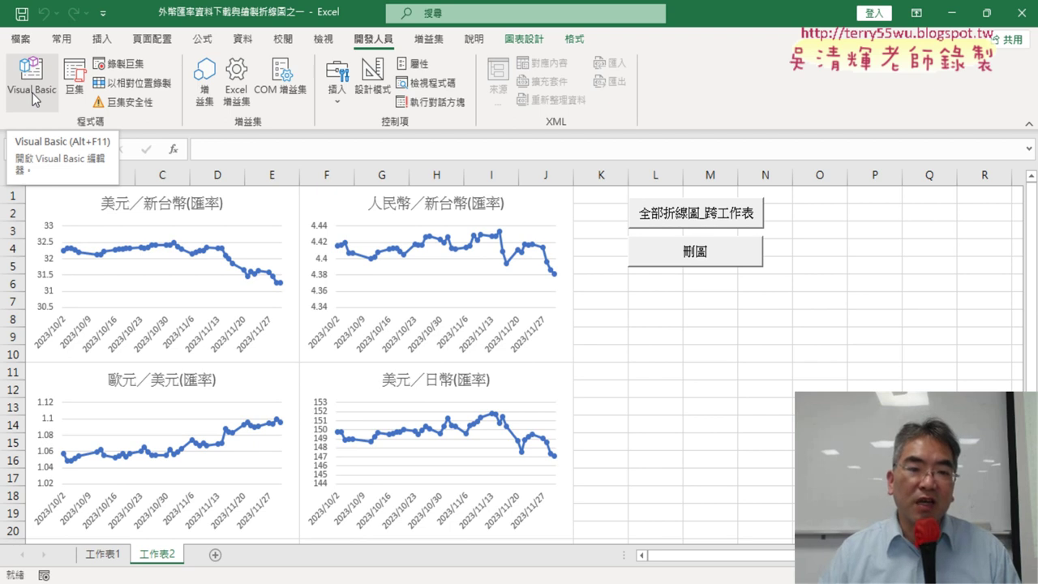
# Open the Visual Basic editor and select the whole 全部折線圖2 procedure in Module2
pyautogui.click(32, 93)
pyautogui.scroll(1, 483, 403)
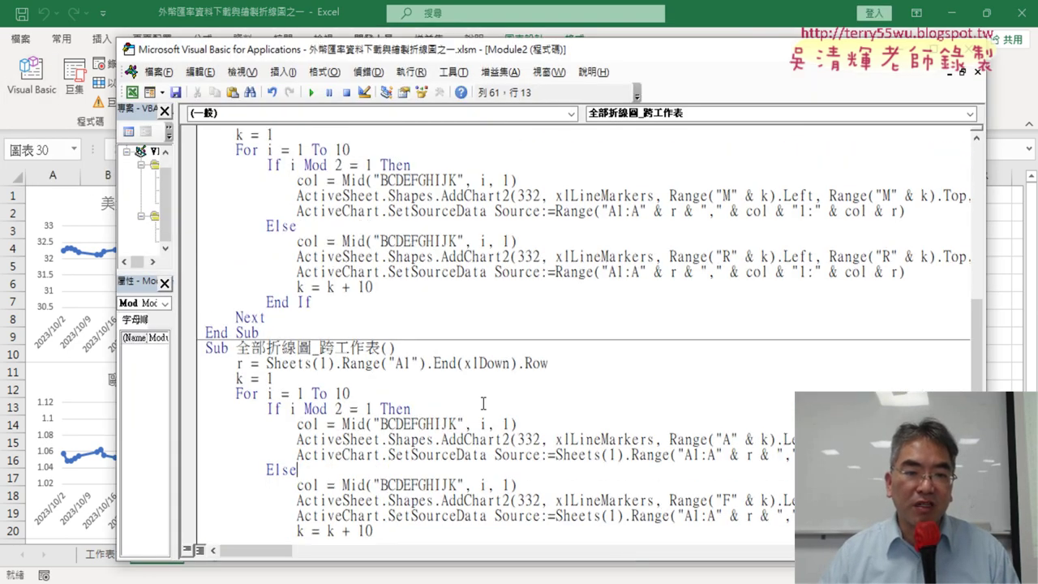
pyautogui.scroll(2, 483, 403)
pyautogui.moveTo(205, 195); pyautogui.dragTo(269, 425)
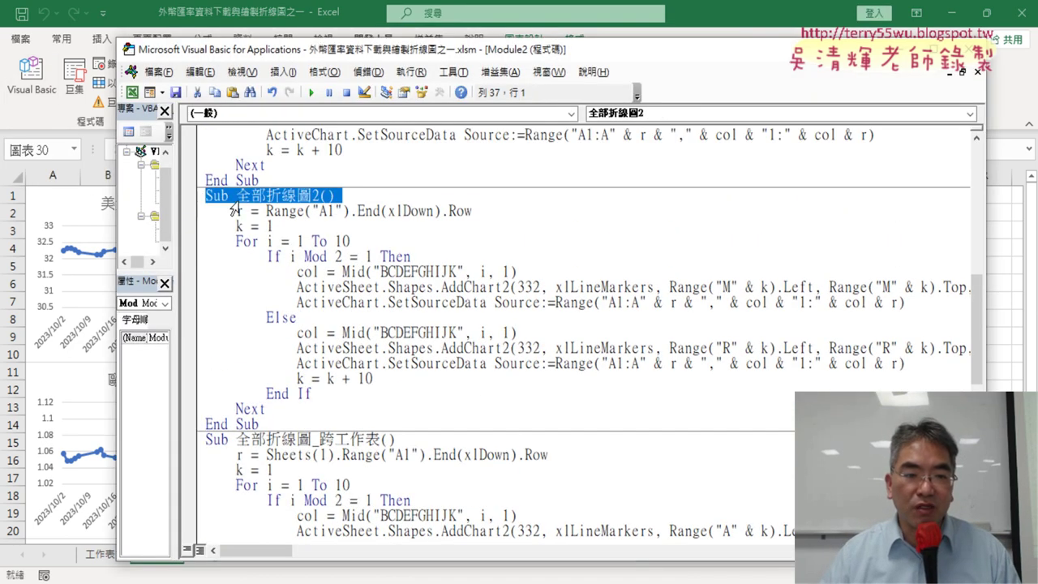
# Highlight the 跨工作表 part of the 全部折線圖_跨工作表 macro name
pyautogui.scroll(-4, 309, 427)
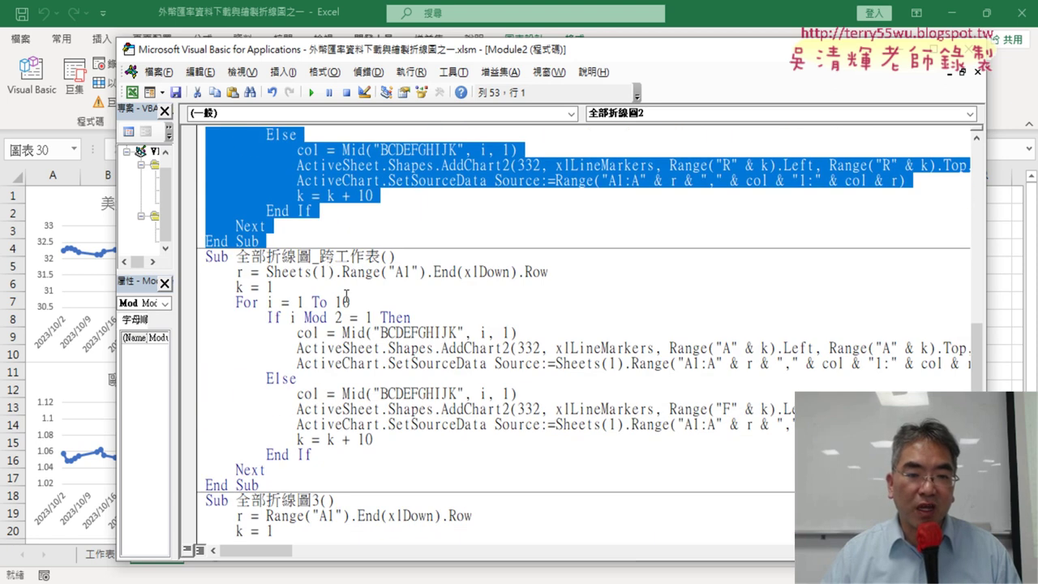
pyautogui.moveTo(312, 257); pyautogui.dragTo(366, 258)
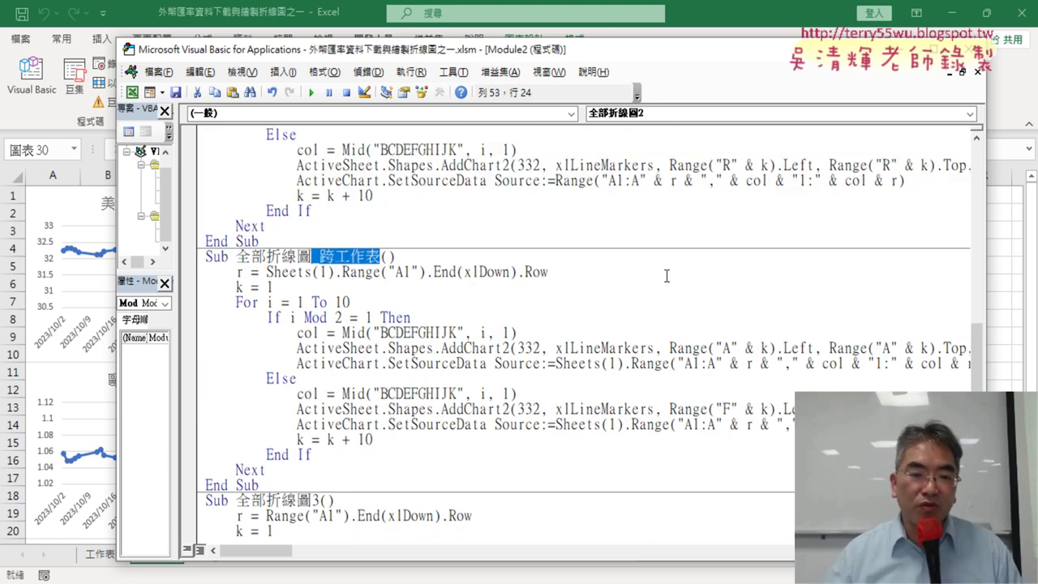
pyautogui.scroll(-1, 664, 281)
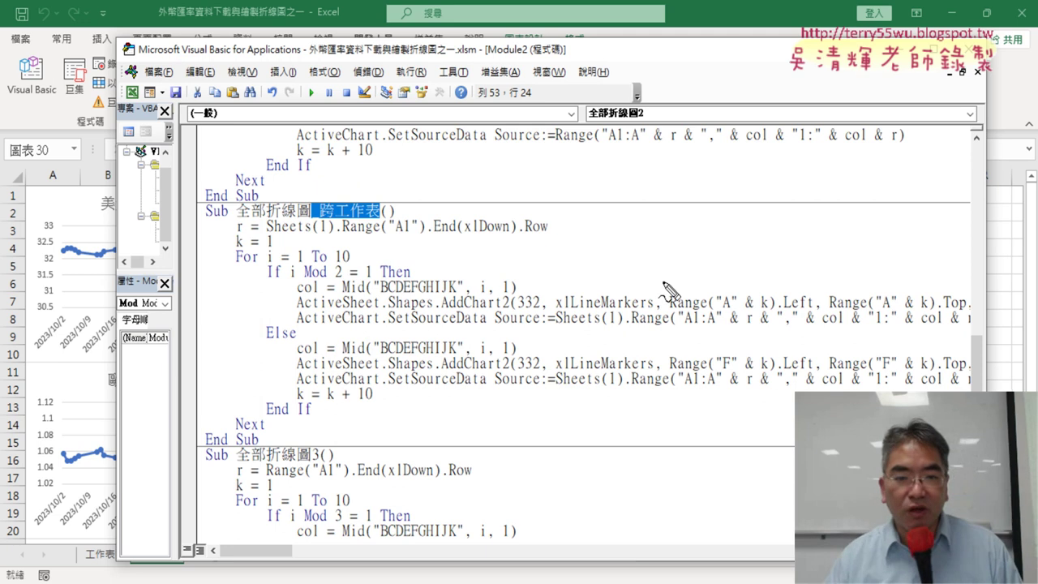
pyautogui.moveTo(334, 242); pyautogui.dragTo(346, 244)
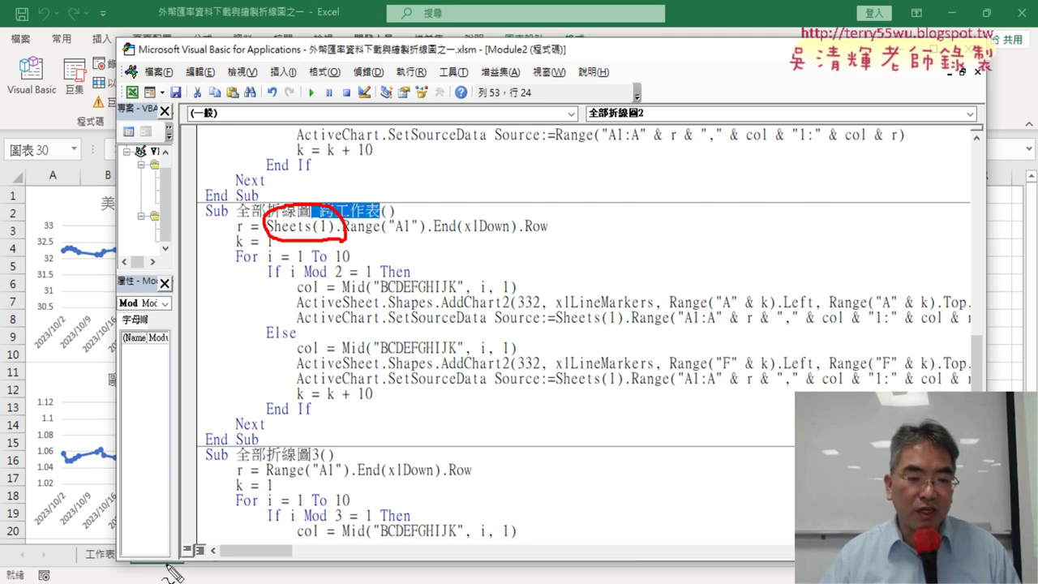
pyautogui.moveTo(139, 570)
pyautogui.mouseDown()
pyautogui.moveTo(191, 571)
pyautogui.moveTo(93, 538)
pyautogui.moveTo(111, 537)
pyautogui.mouseUp()
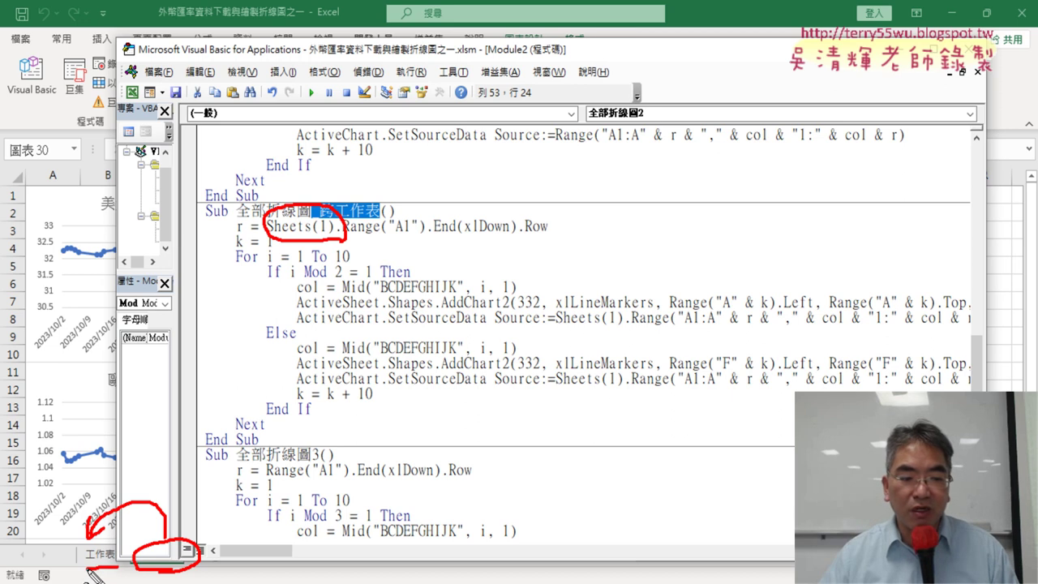
pyautogui.moveTo(100, 551); pyautogui.dragTo(106, 565)
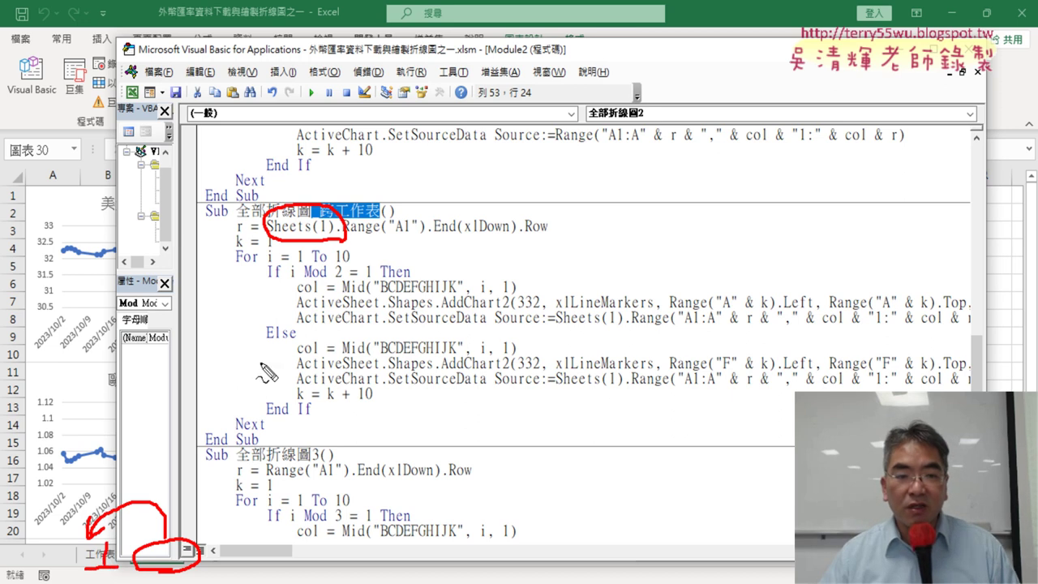
pyautogui.moveTo(320, 235); pyautogui.dragTo(328, 234)
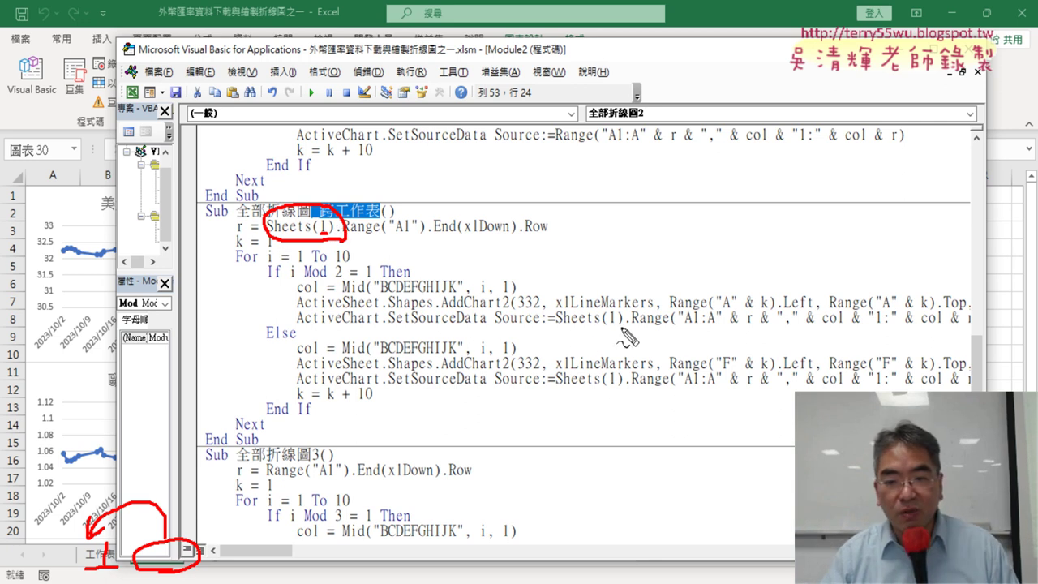
pyautogui.moveTo(630, 331)
pyautogui.mouseDown()
pyautogui.moveTo(556, 328)
pyautogui.moveTo(621, 311)
pyautogui.mouseUp()
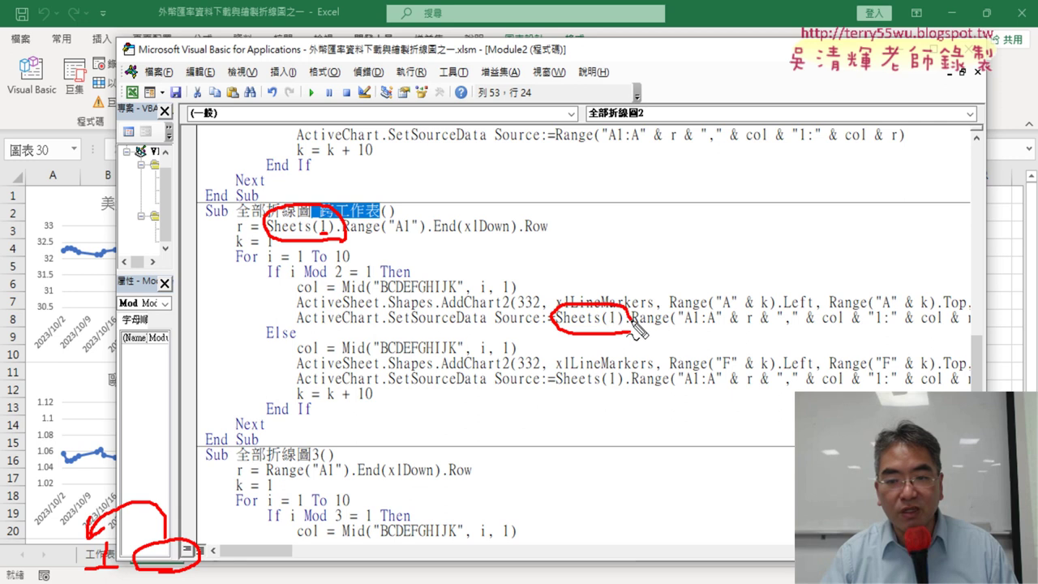
pyautogui.moveTo(629, 403); pyautogui.dragTo(635, 390)
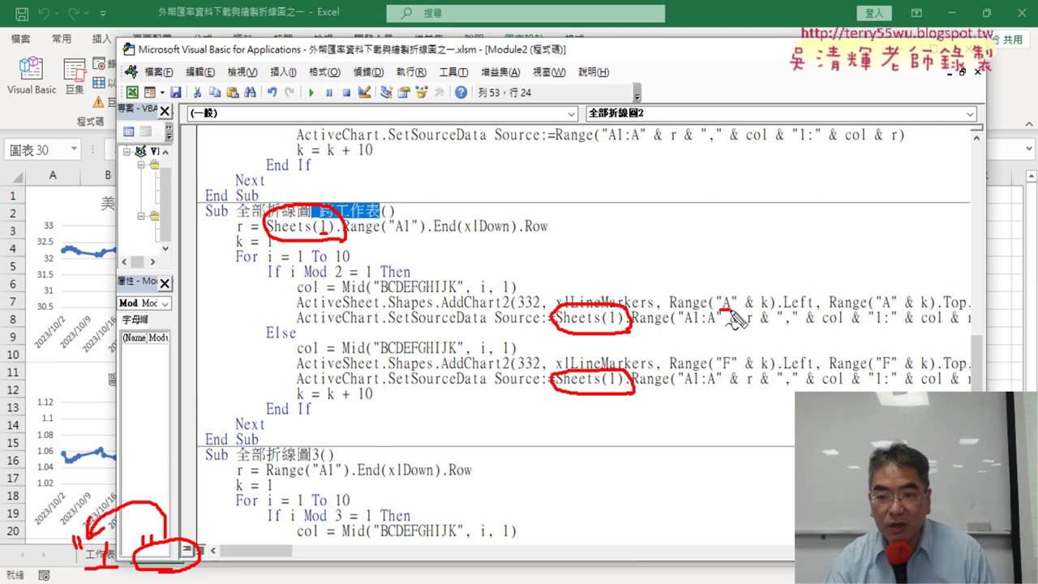
pyautogui.moveTo(710, 281); pyautogui.dragTo(738, 279)
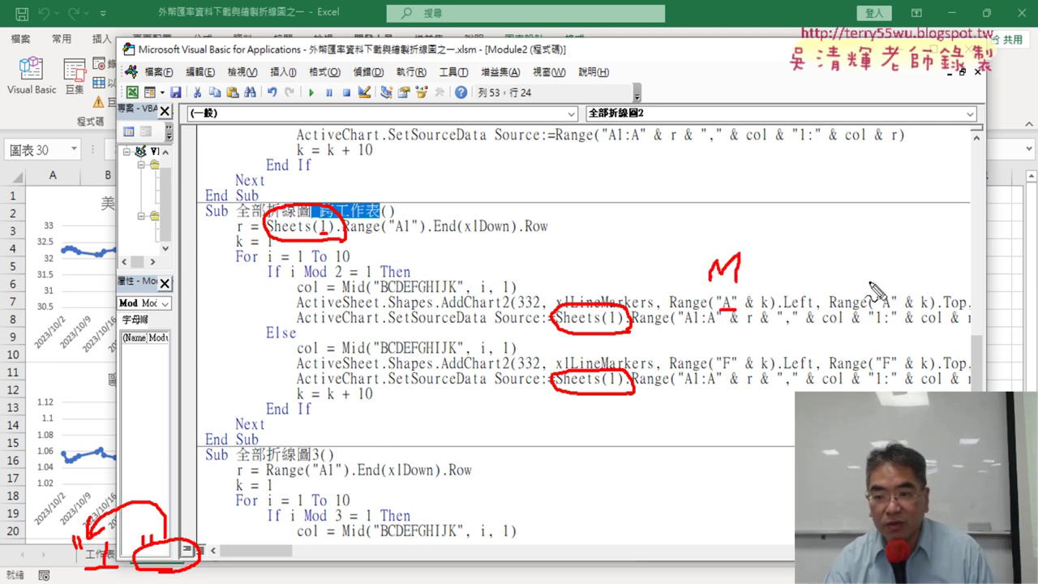
pyautogui.moveTo(876, 286); pyautogui.dragTo(894, 288)
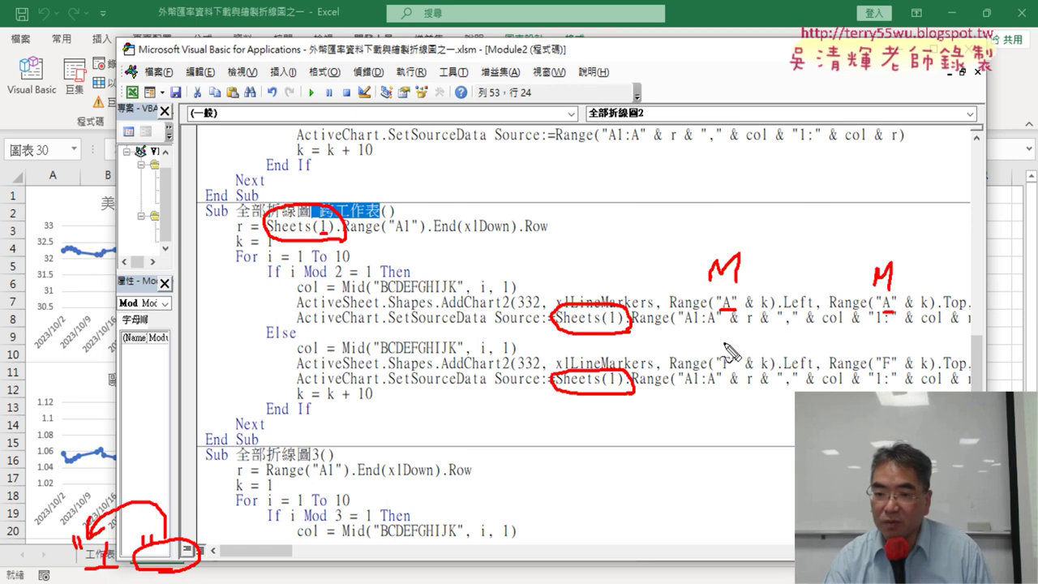
pyautogui.moveTo(725, 344); pyautogui.dragTo(753, 348)
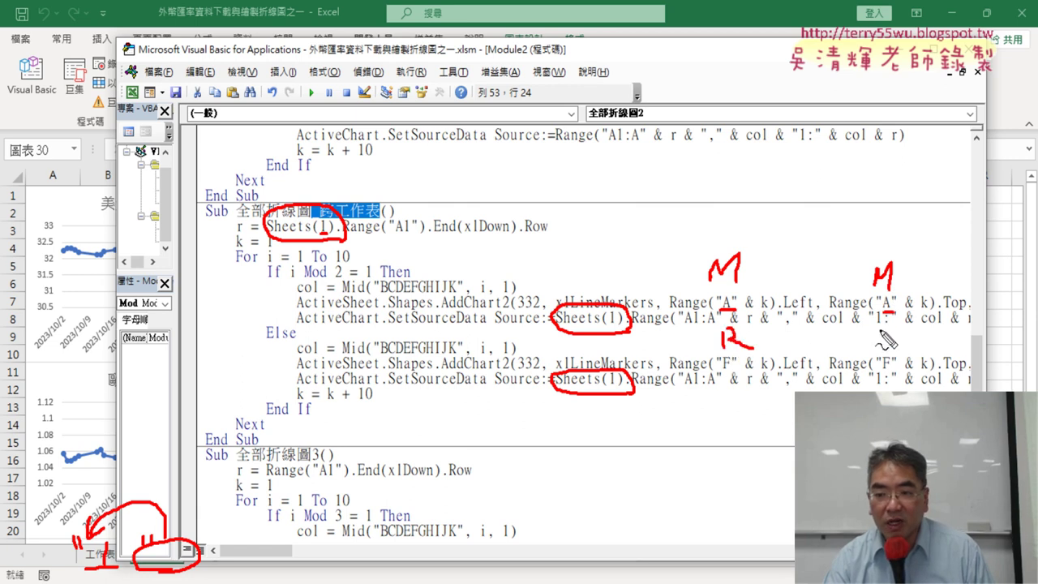
pyautogui.moveTo(880, 349); pyautogui.dragTo(882, 329)
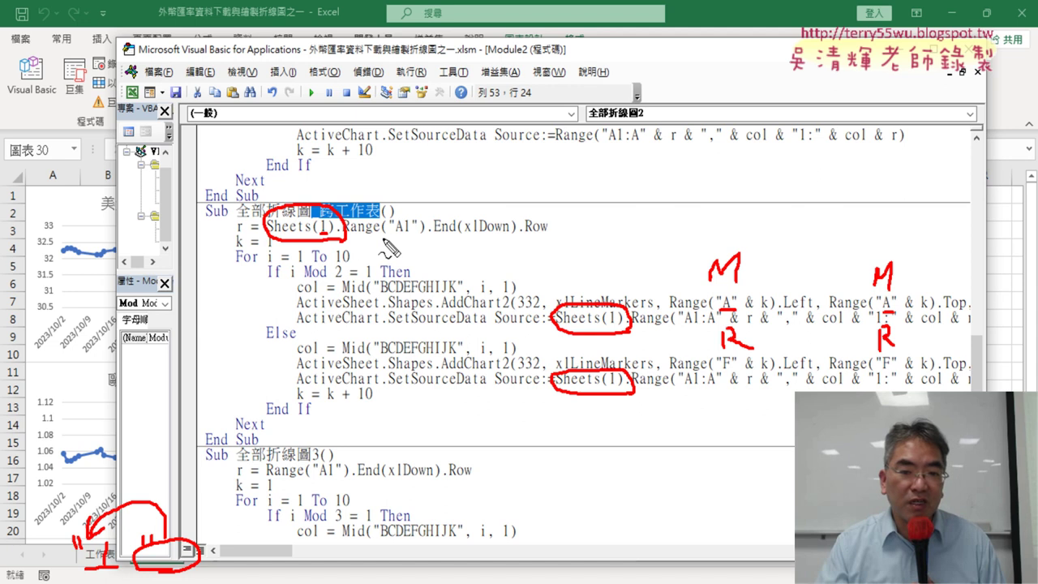
pyautogui.moveTo(383, 238); pyautogui.dragTo(552, 230)
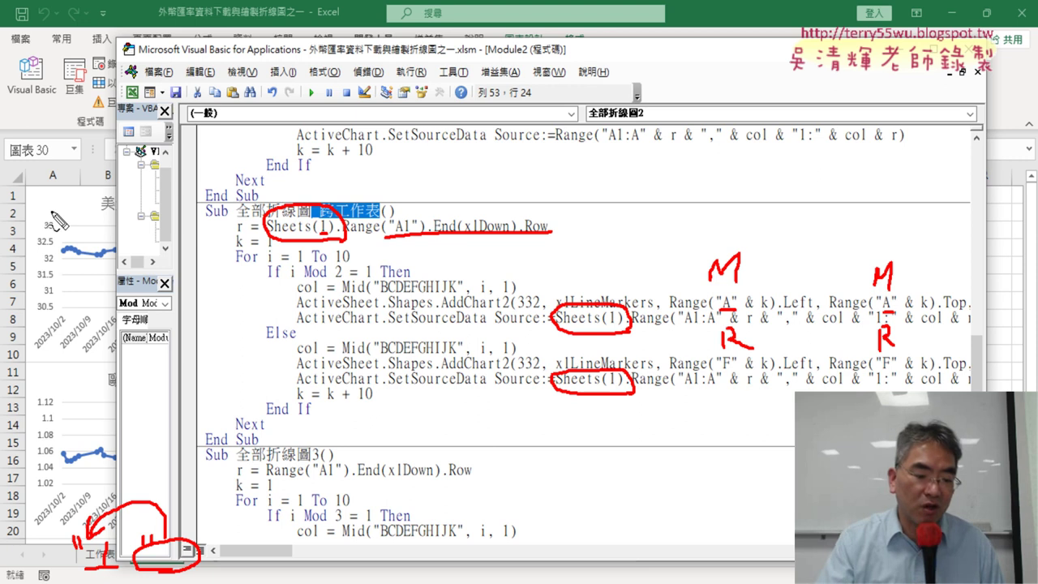
pyautogui.press('Escape')
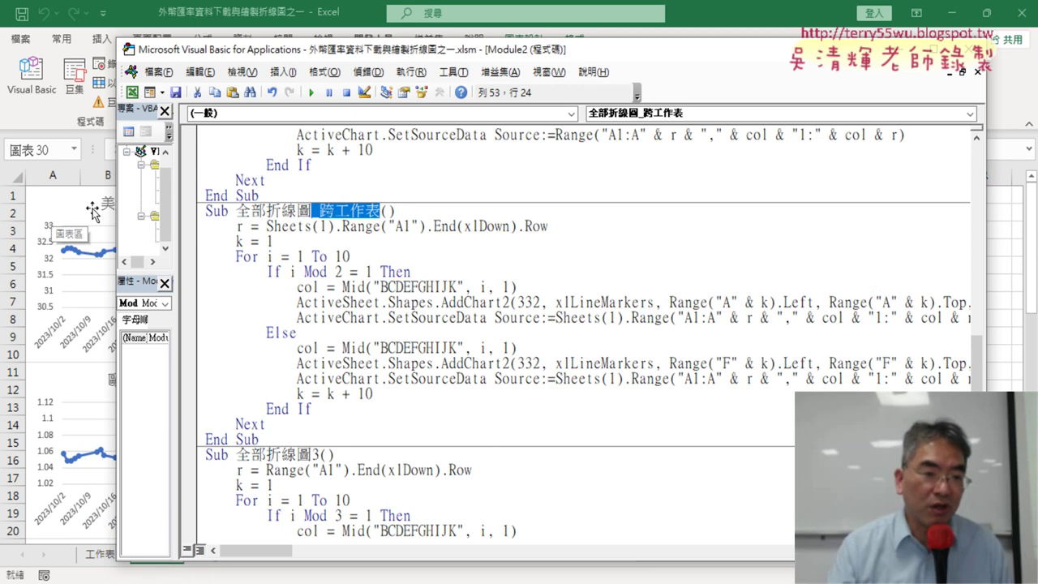
# Return to the workbook, delete the charts, and recreate the four exchange-rate line charts
pyautogui.click(52, 213)
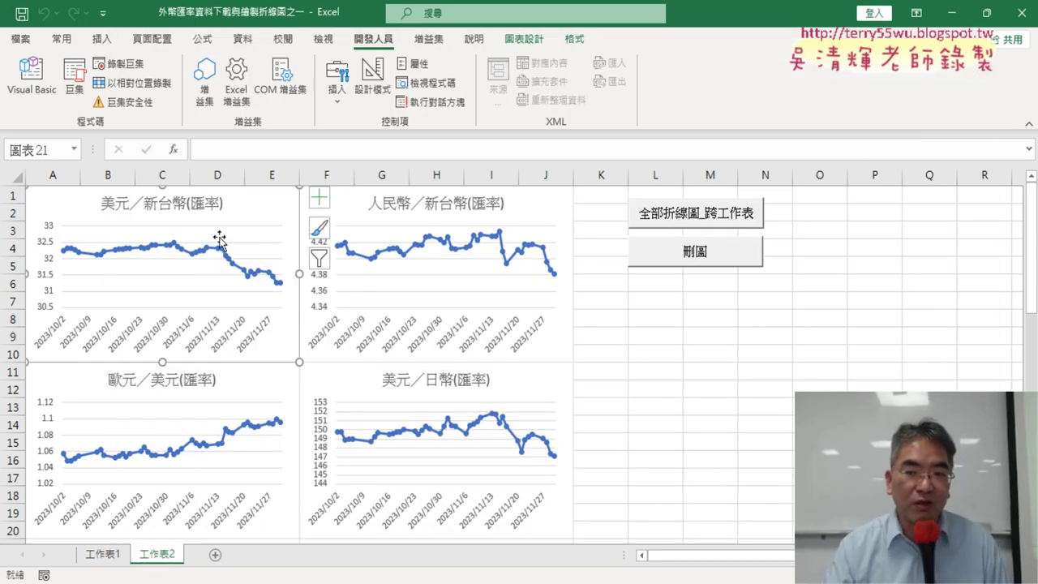
pyautogui.click(682, 256)
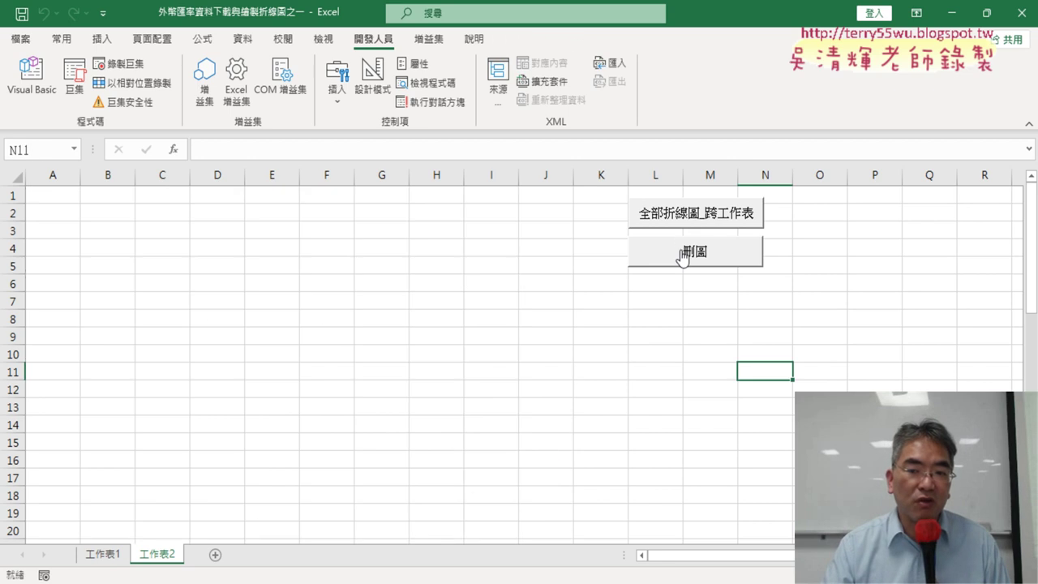
pyautogui.click(687, 220)
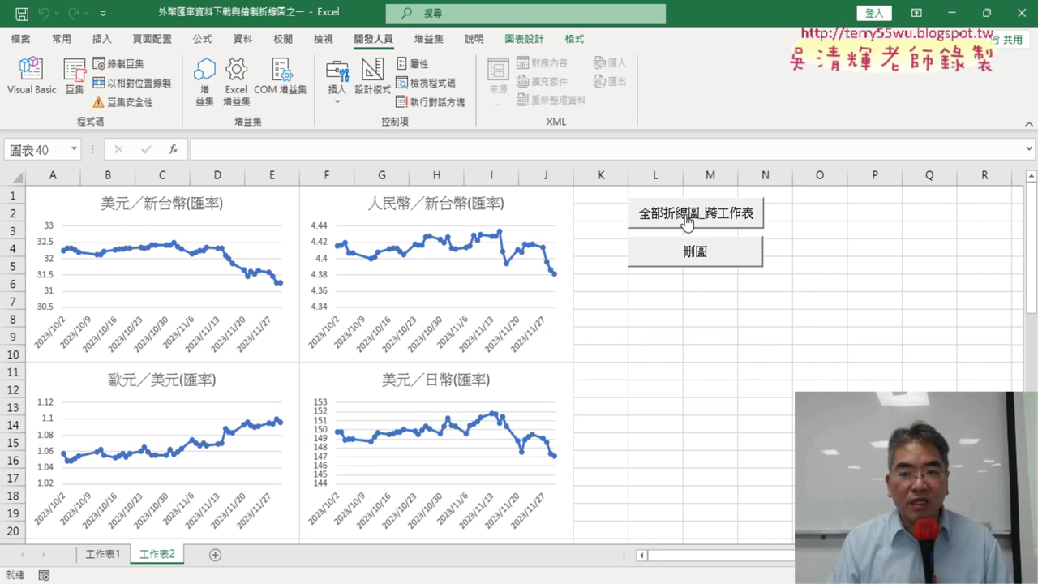
# Delete and rebuild the four charts twice more to test both macro buttons
pyautogui.click(695, 258)
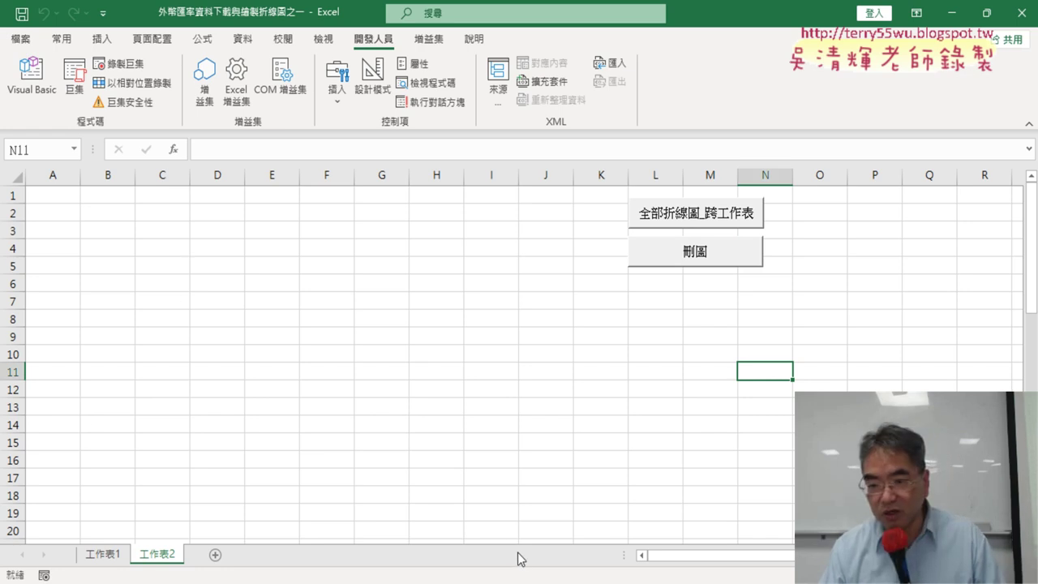
pyautogui.click(720, 212)
pyautogui.click(662, 258)
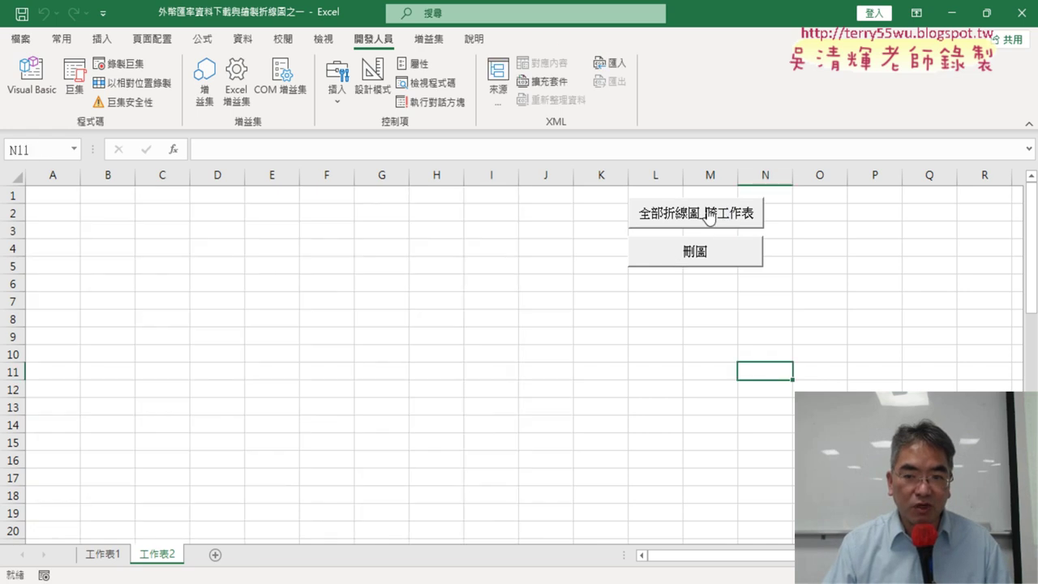
pyautogui.click(696, 213)
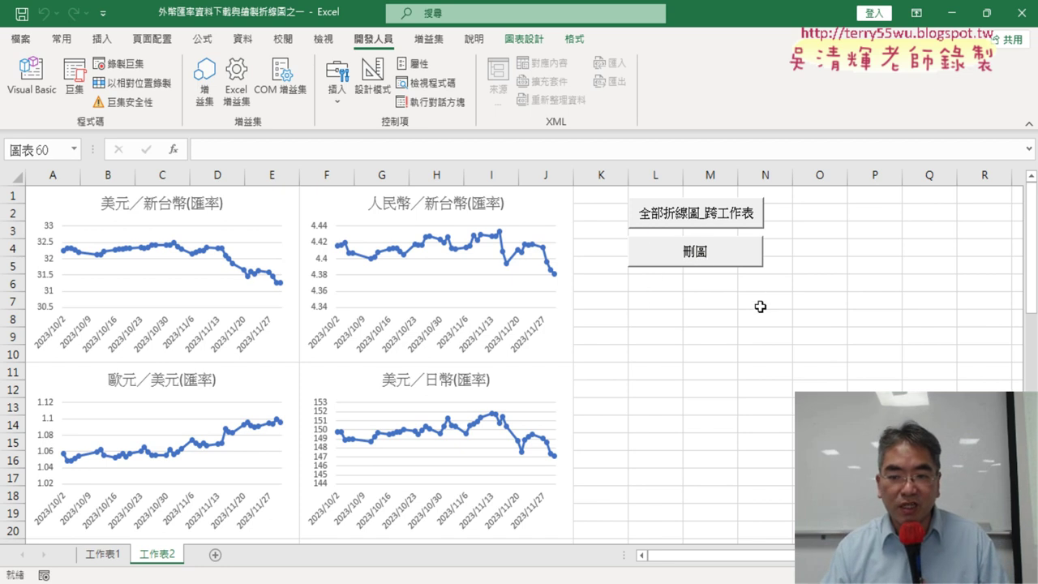
# View the code assigned to the 全部折線圖_跨工作表 button via 指定巨集, then return to 工作表2
pyautogui.rightClick(694, 232)
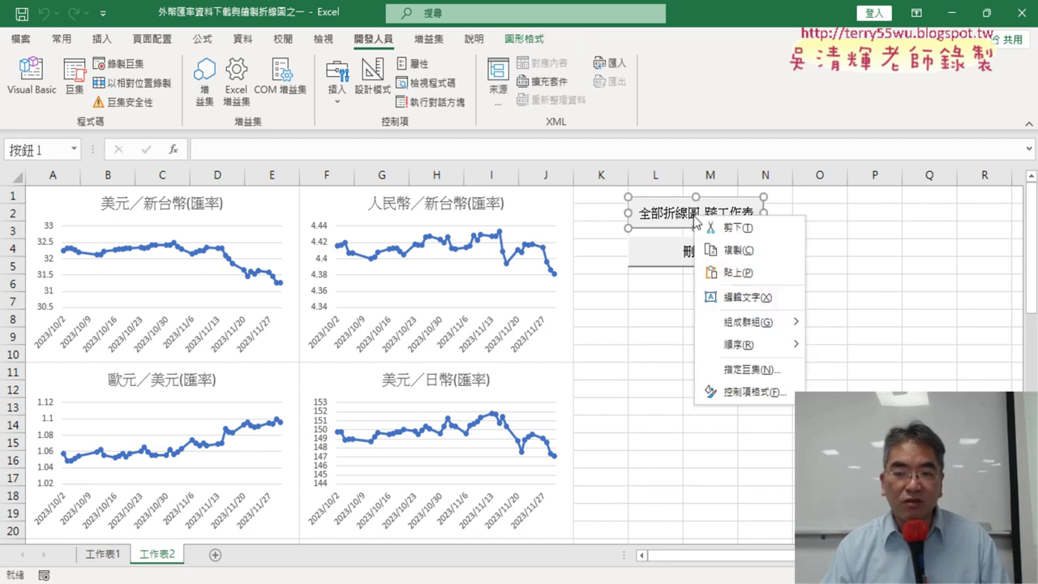
pyautogui.click(754, 372)
pyautogui.click(882, 248)
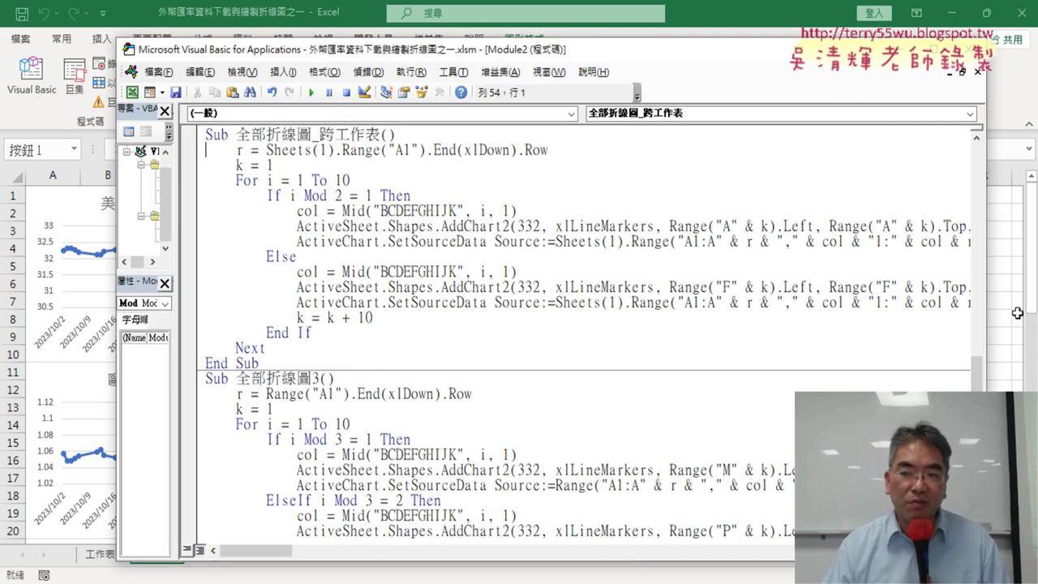
pyautogui.click(1016, 313)
# Delete and redraw the charts, check 工作表1's rate data, then delete and recreate them on 工作表2
pyautogui.click(717, 274)
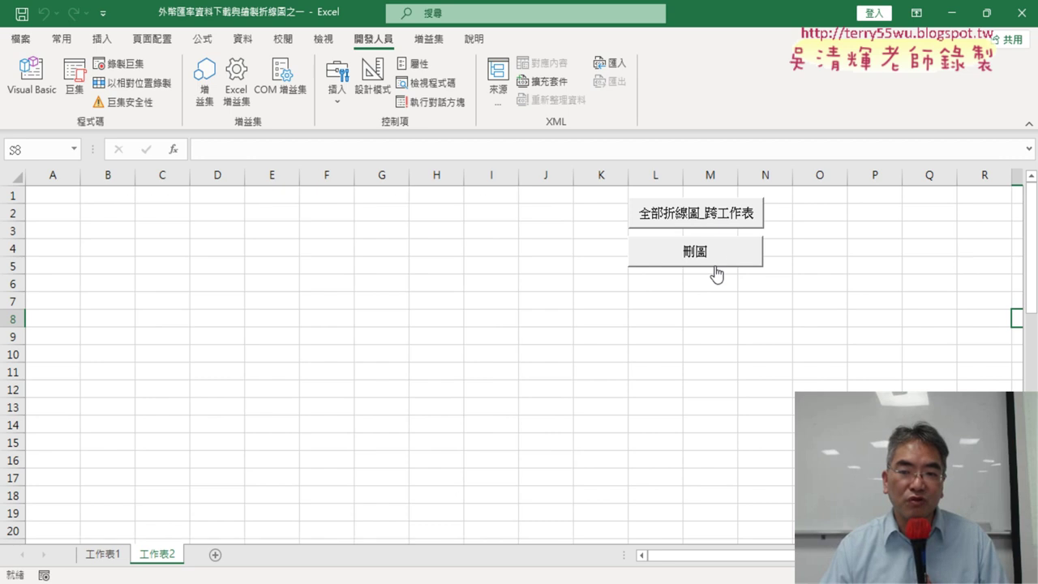
pyautogui.click(719, 225)
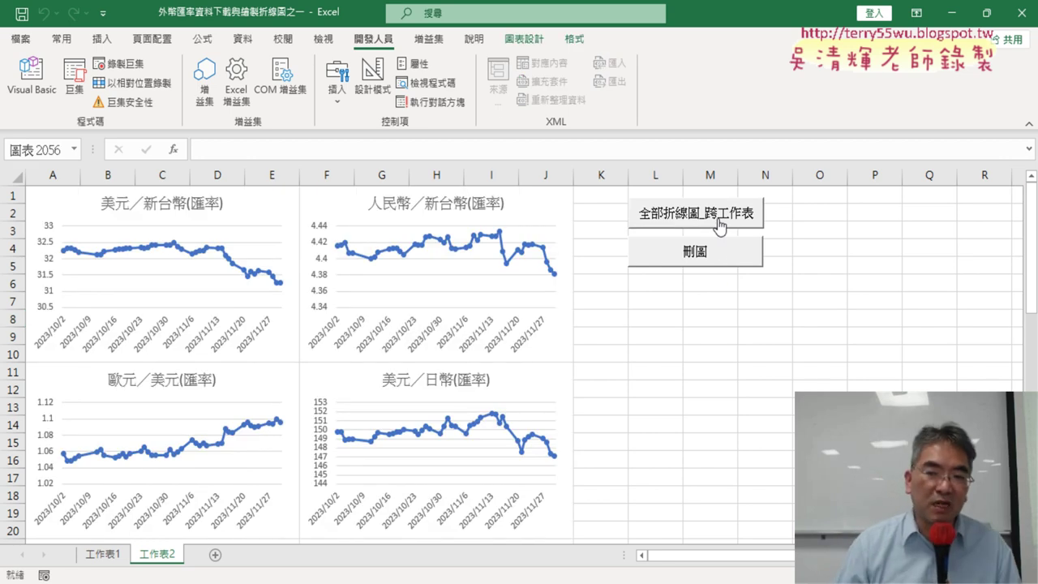
pyautogui.click(85, 555)
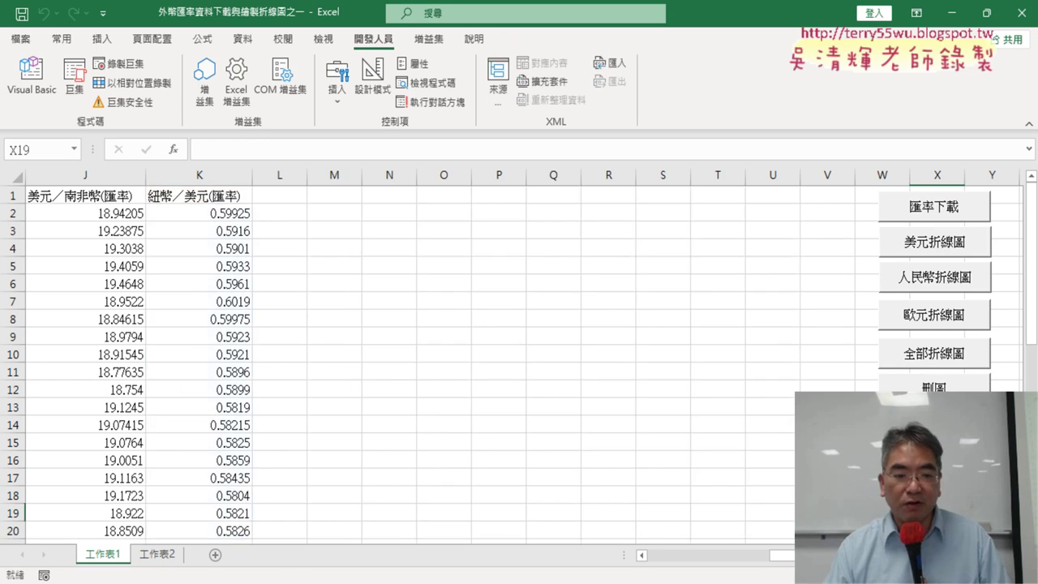
pyautogui.click(166, 554)
pyautogui.click(703, 255)
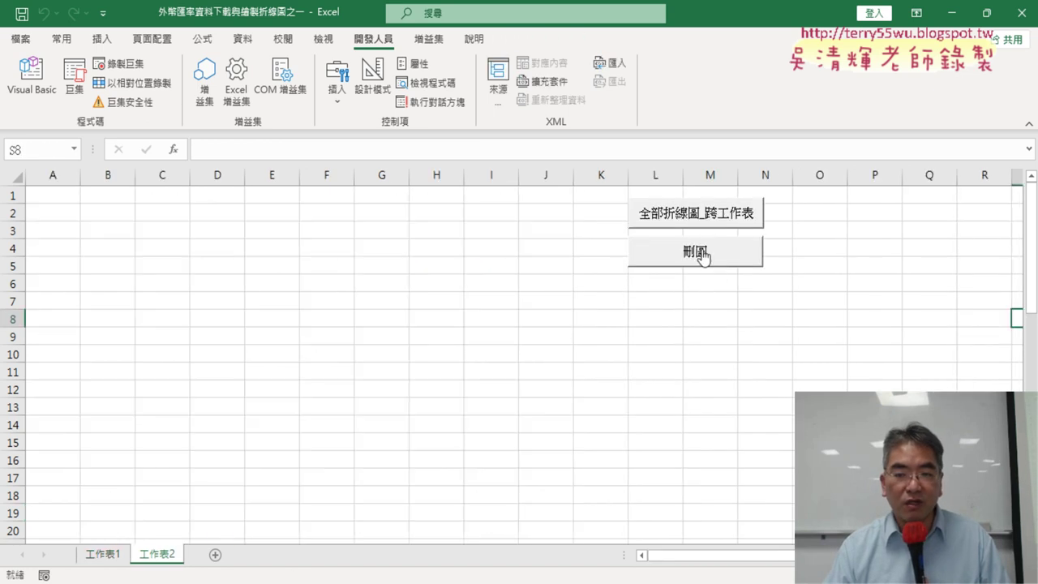
pyautogui.click(718, 216)
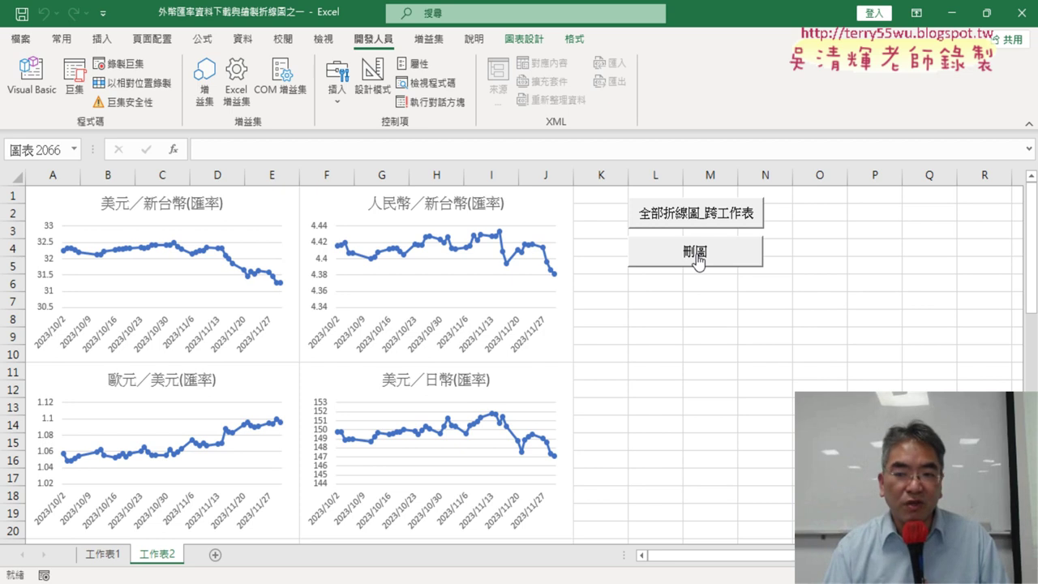
# Open 指定巨集 for the delete button and select the 刪圖 macro in the list
pyautogui.rightClick(695, 257)
pyautogui.click(746, 408)
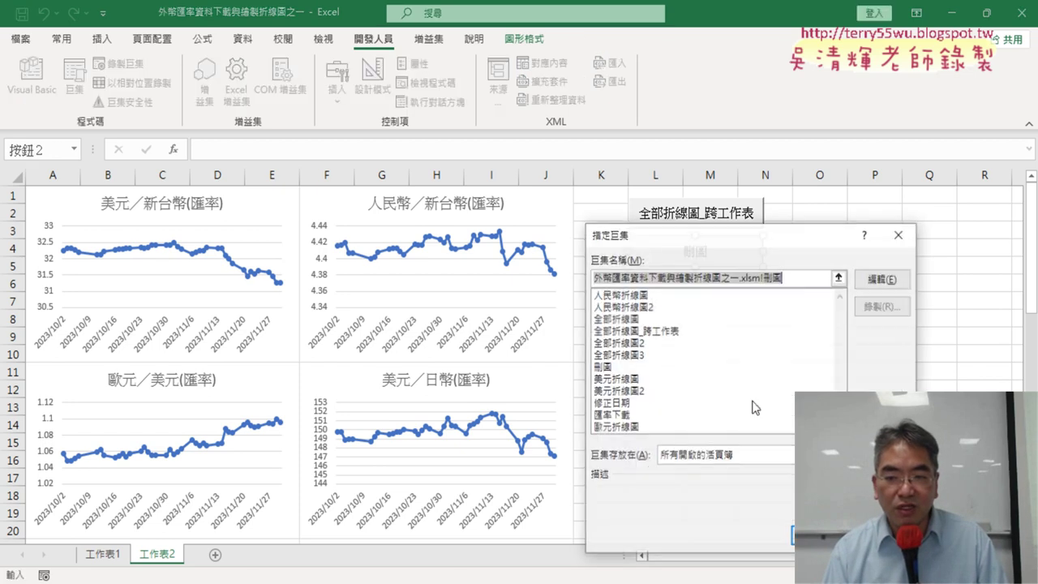
pyautogui.click(613, 367)
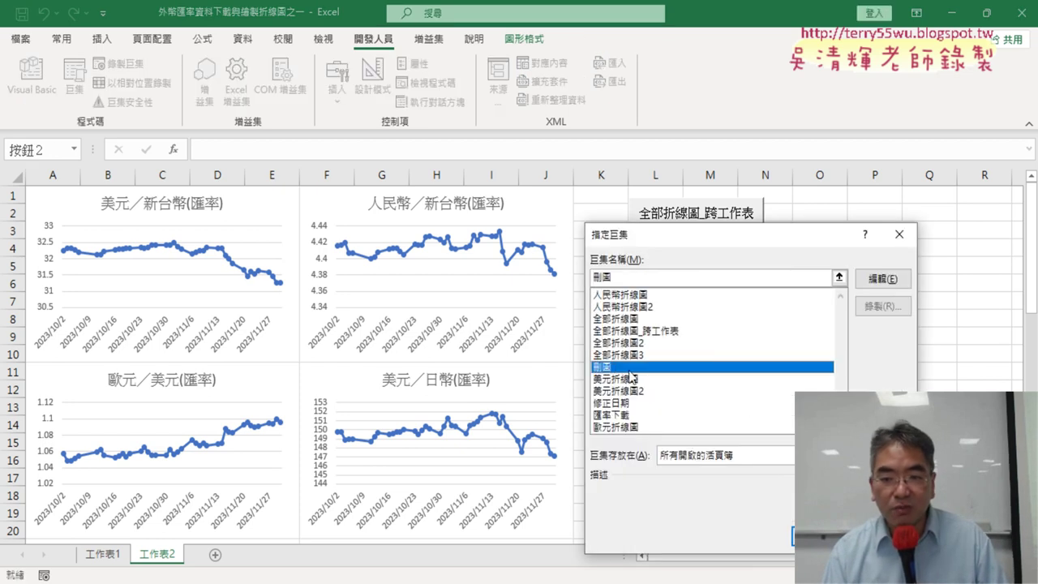